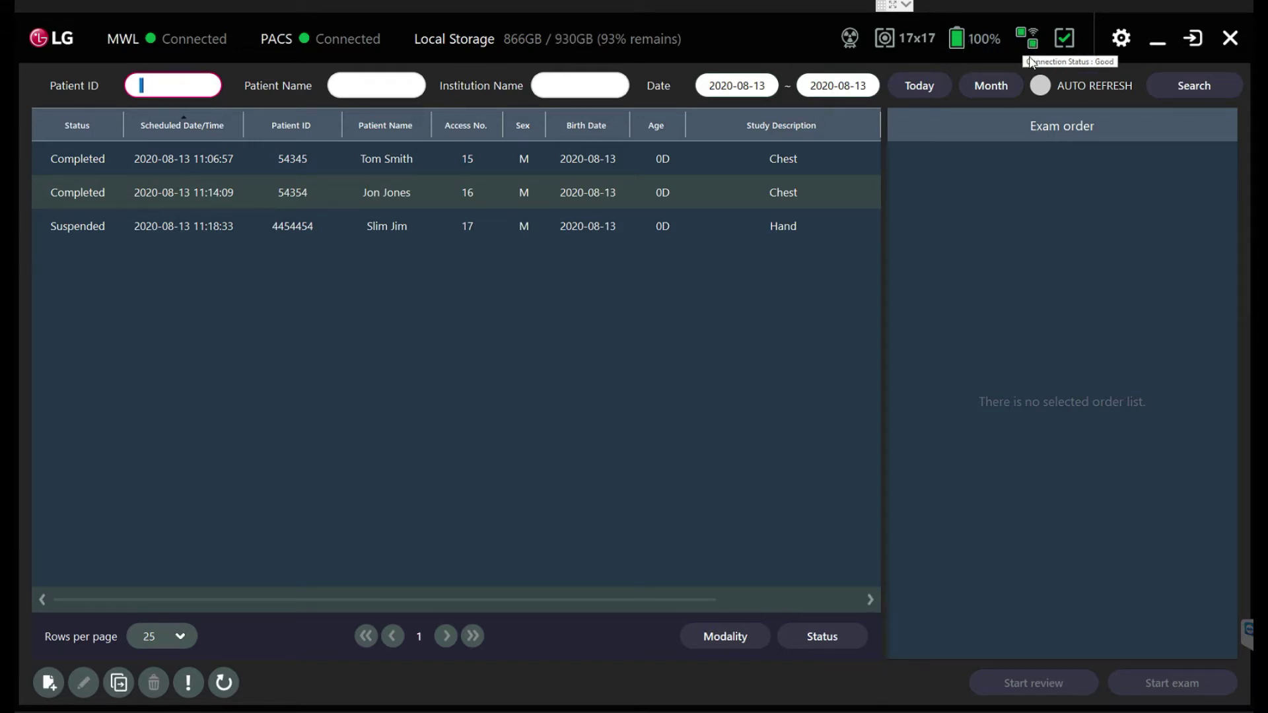
Step: Browse the worklist entries, viewing the whole month's studies before returning to today's
left_click(849, 220)
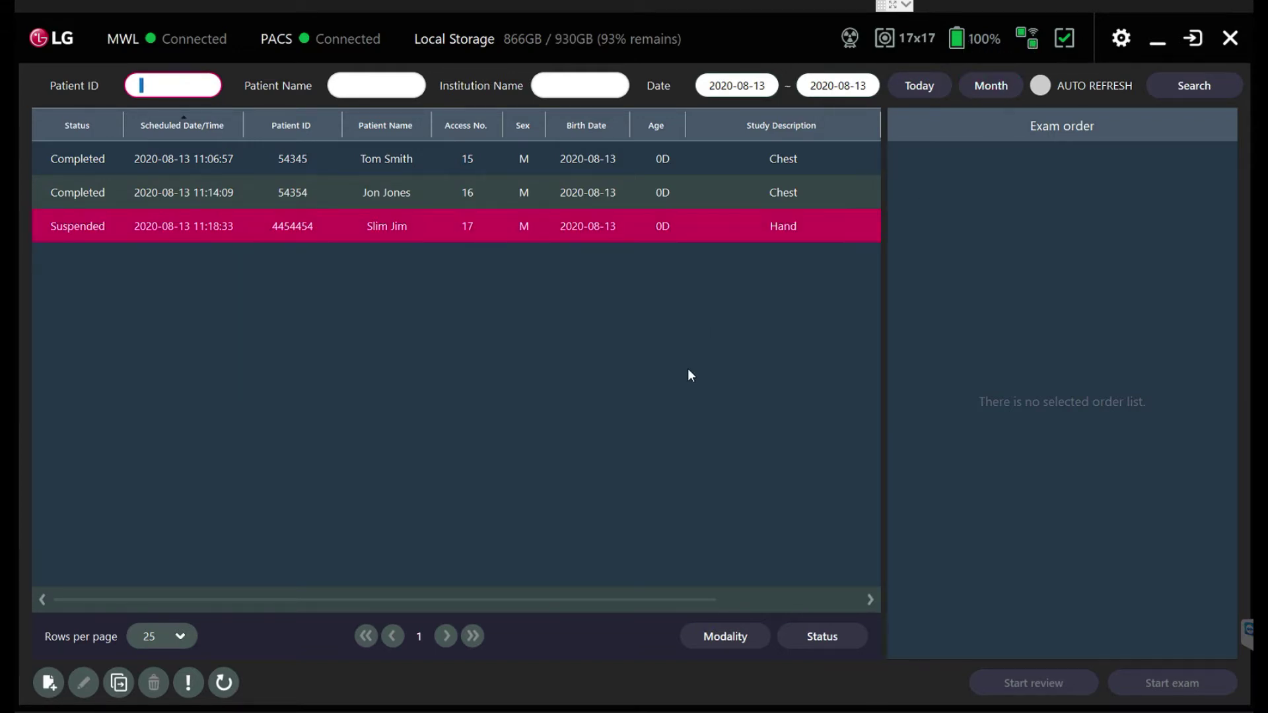
left_click(376, 171)
left_click(111, 221)
left_click(529, 159)
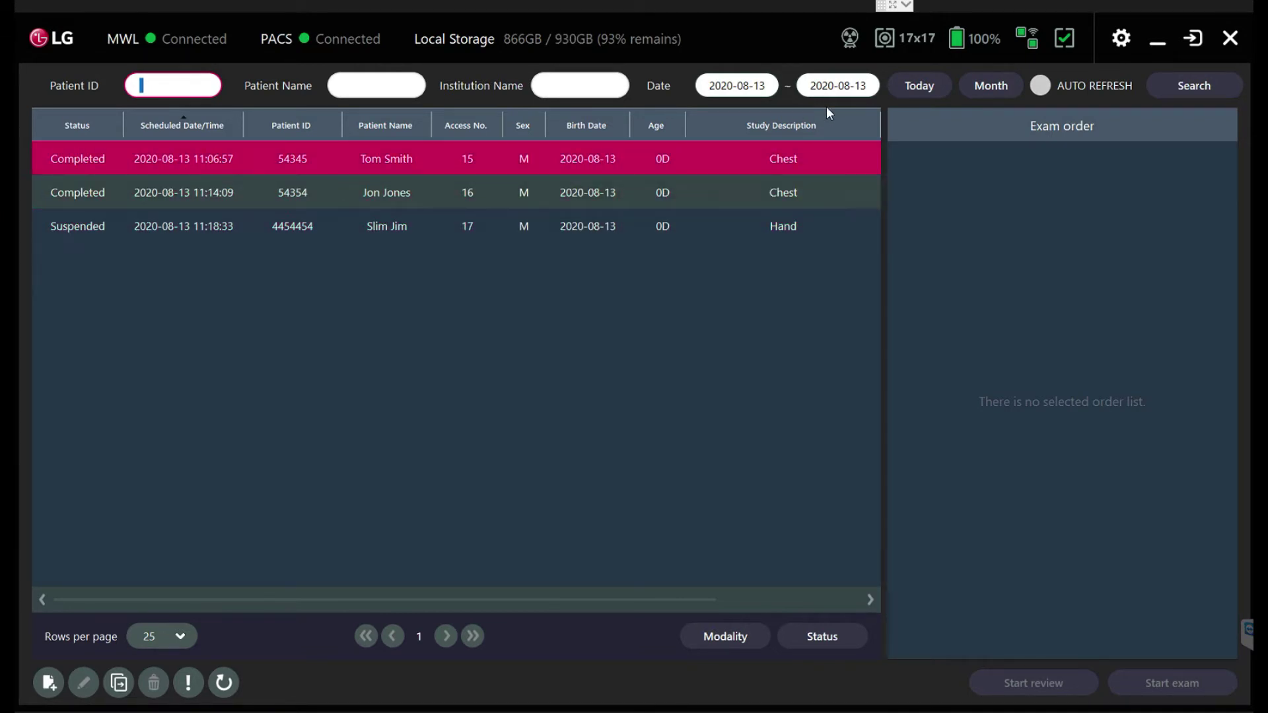
left_click(988, 90)
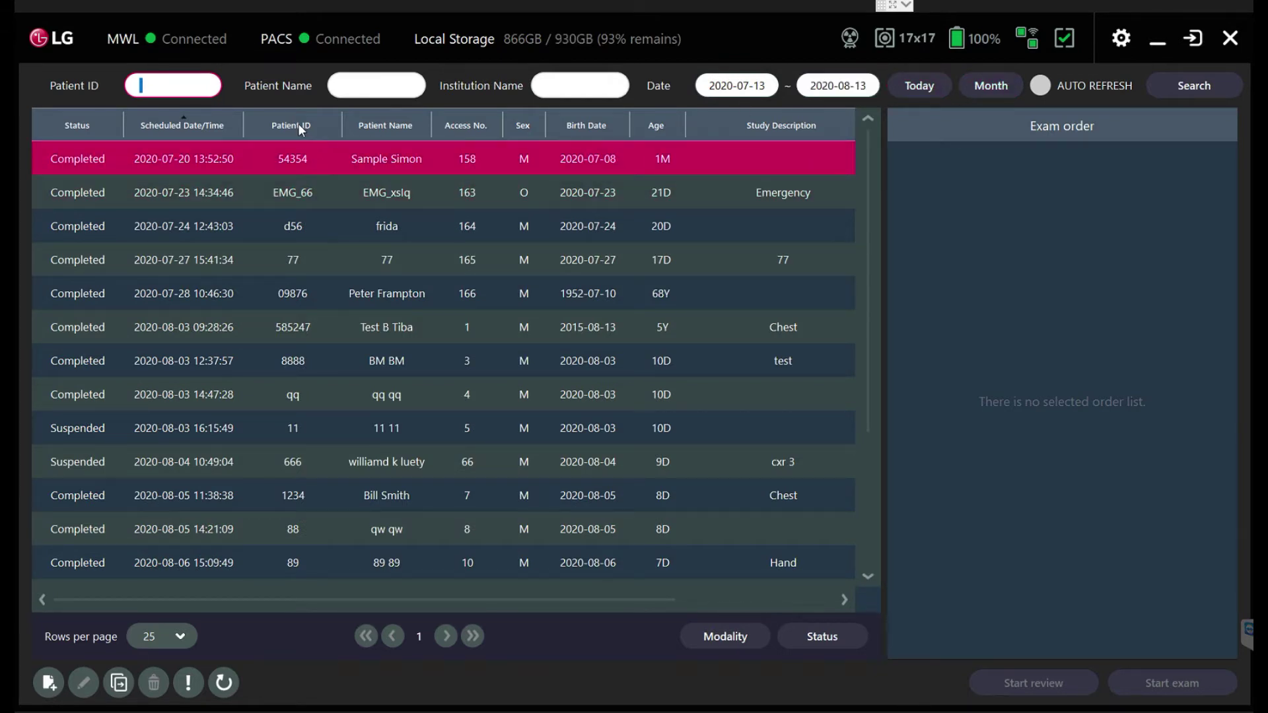
left_click(178, 87)
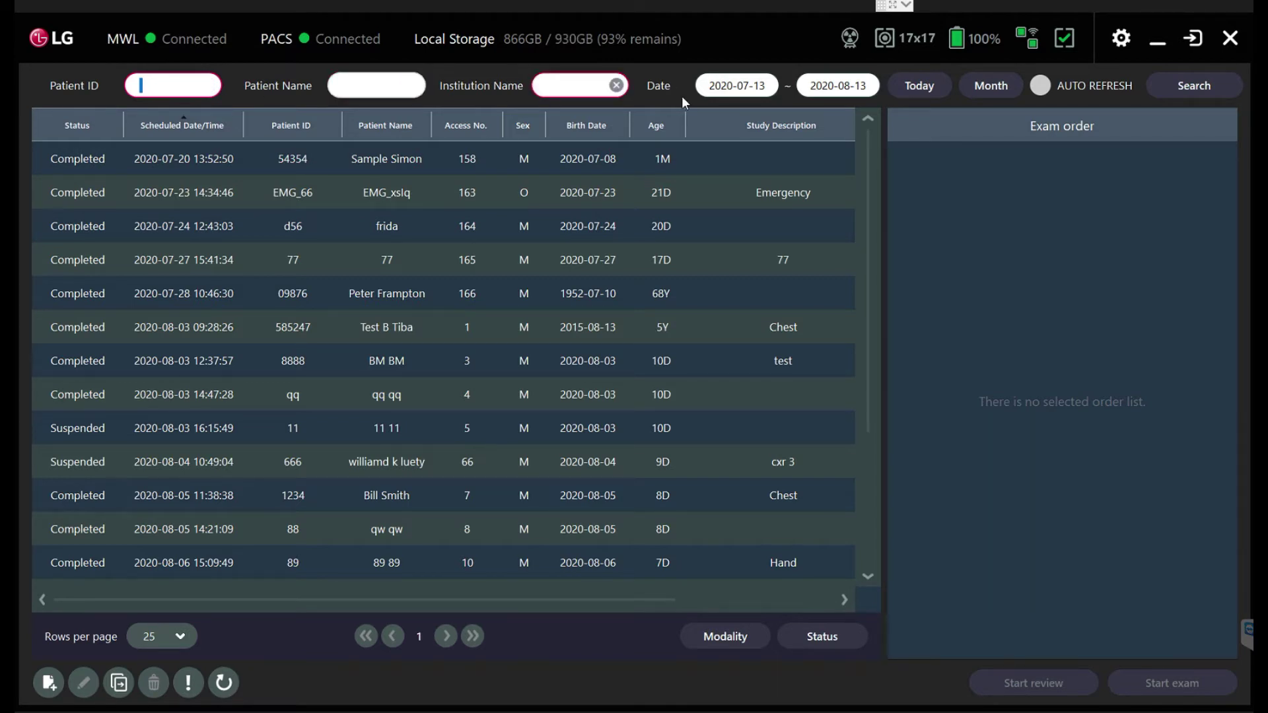
left_click(933, 86)
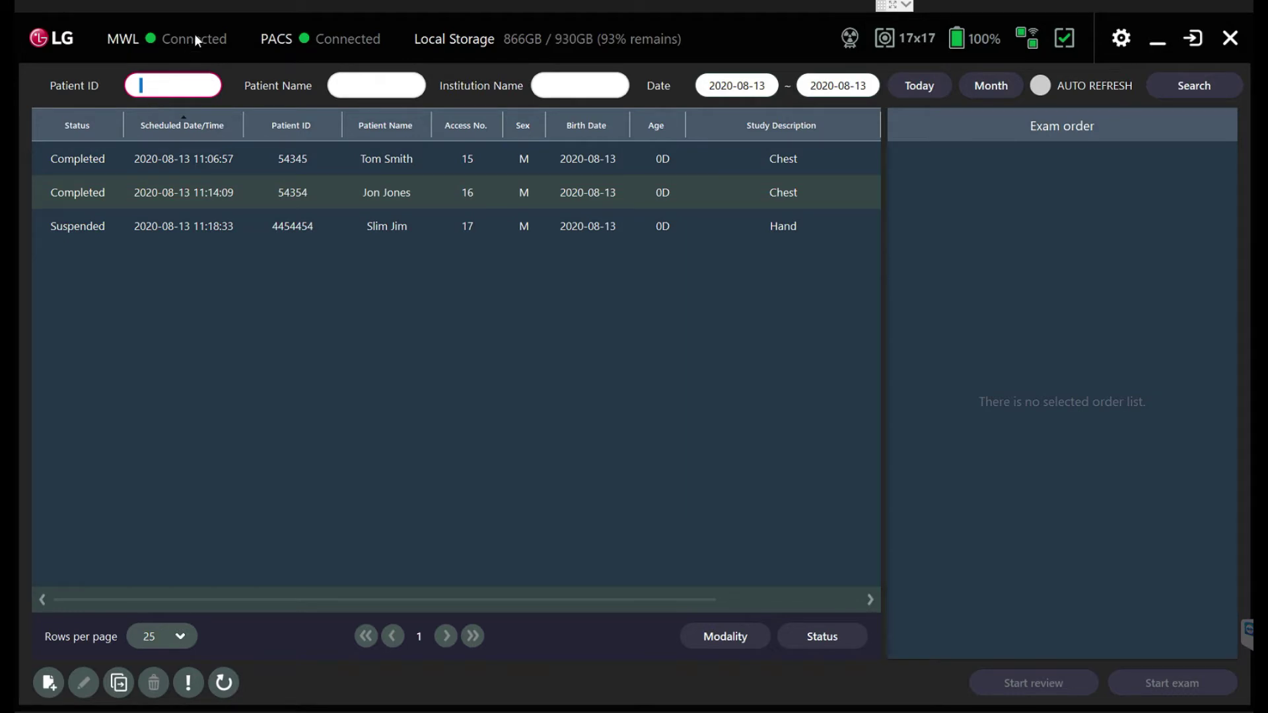
Step: Compare the suspended Hand study with the completed Chest study, then deselect it
left_click(180, 227)
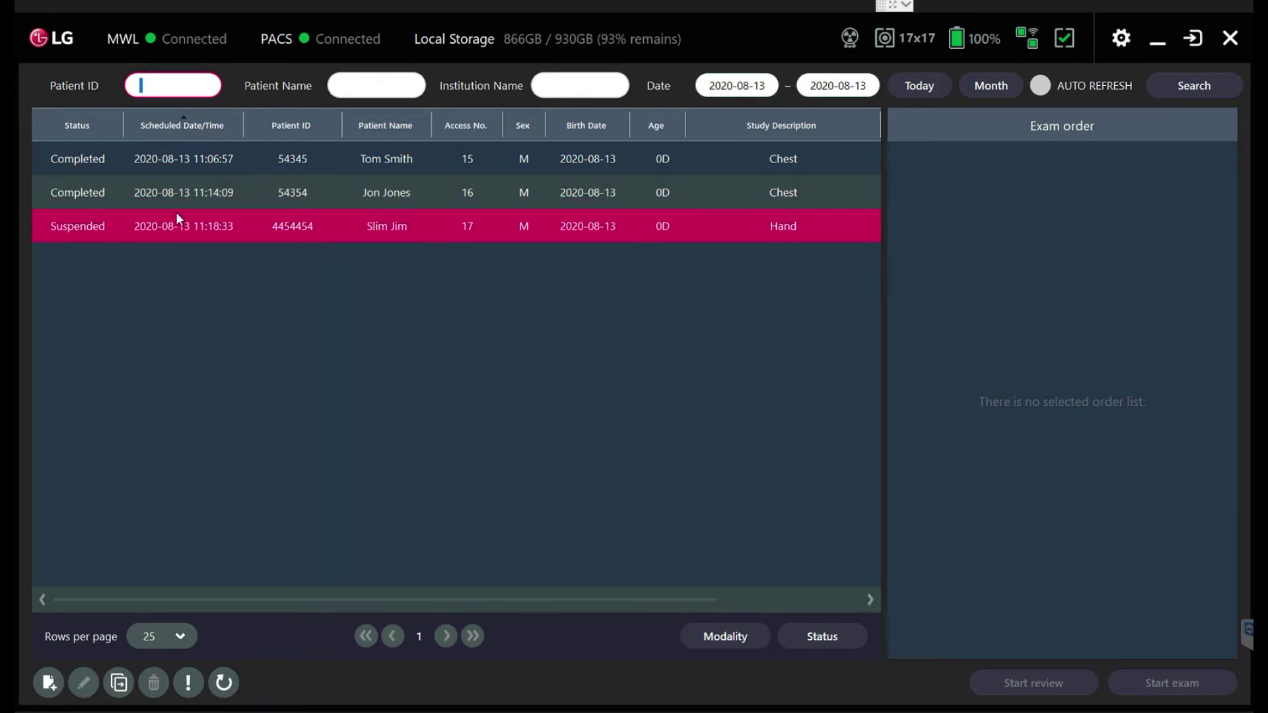
left_click(186, 157)
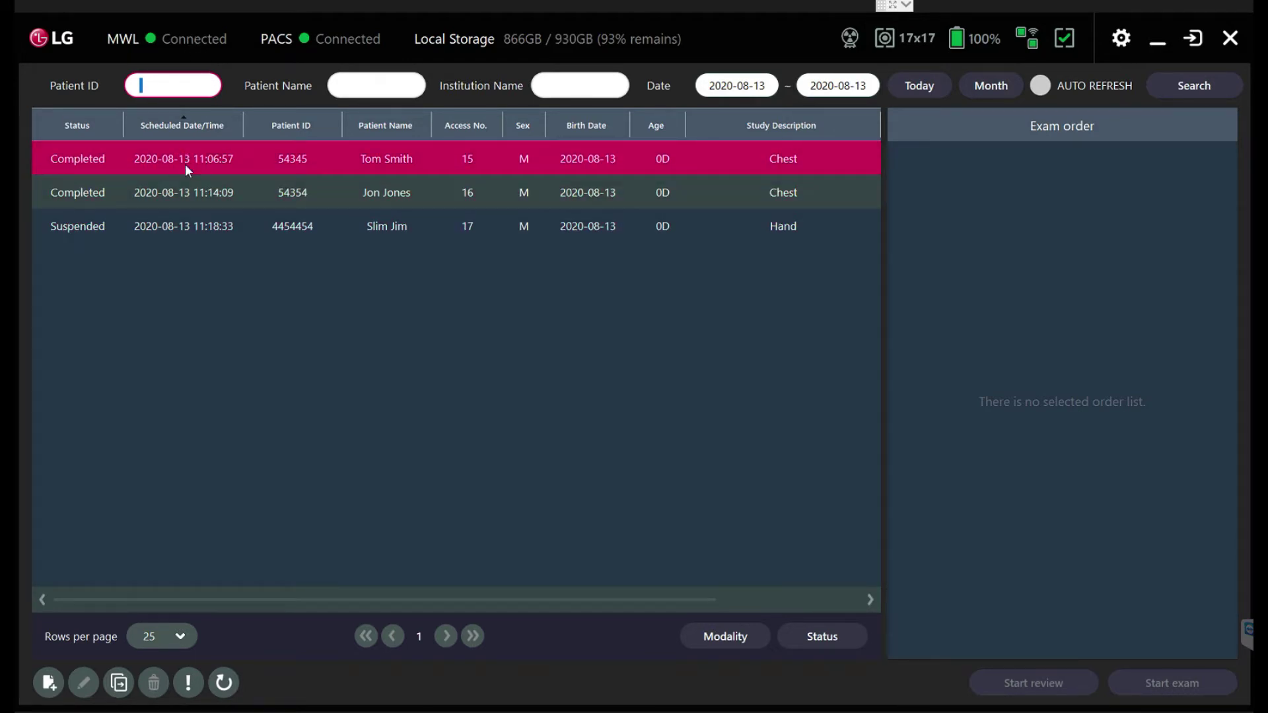
left_click(185, 226)
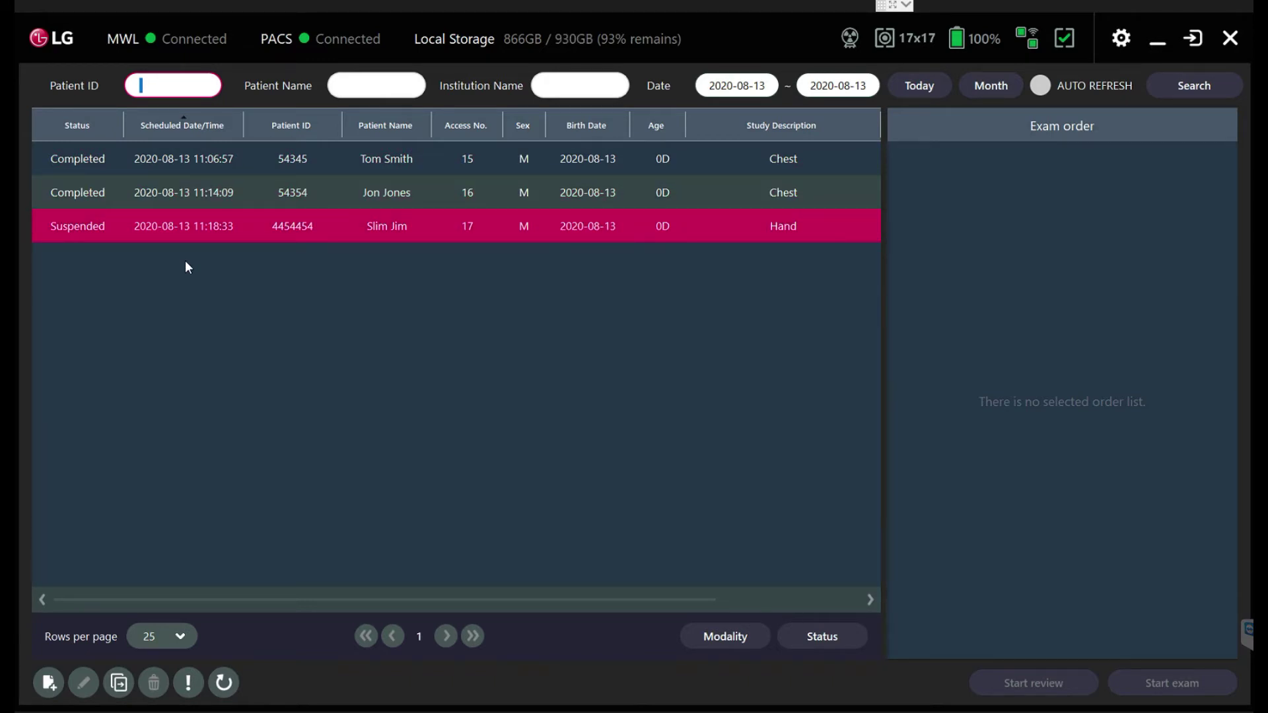
key("Home")
left_click(80, 238)
left_click(280, 513)
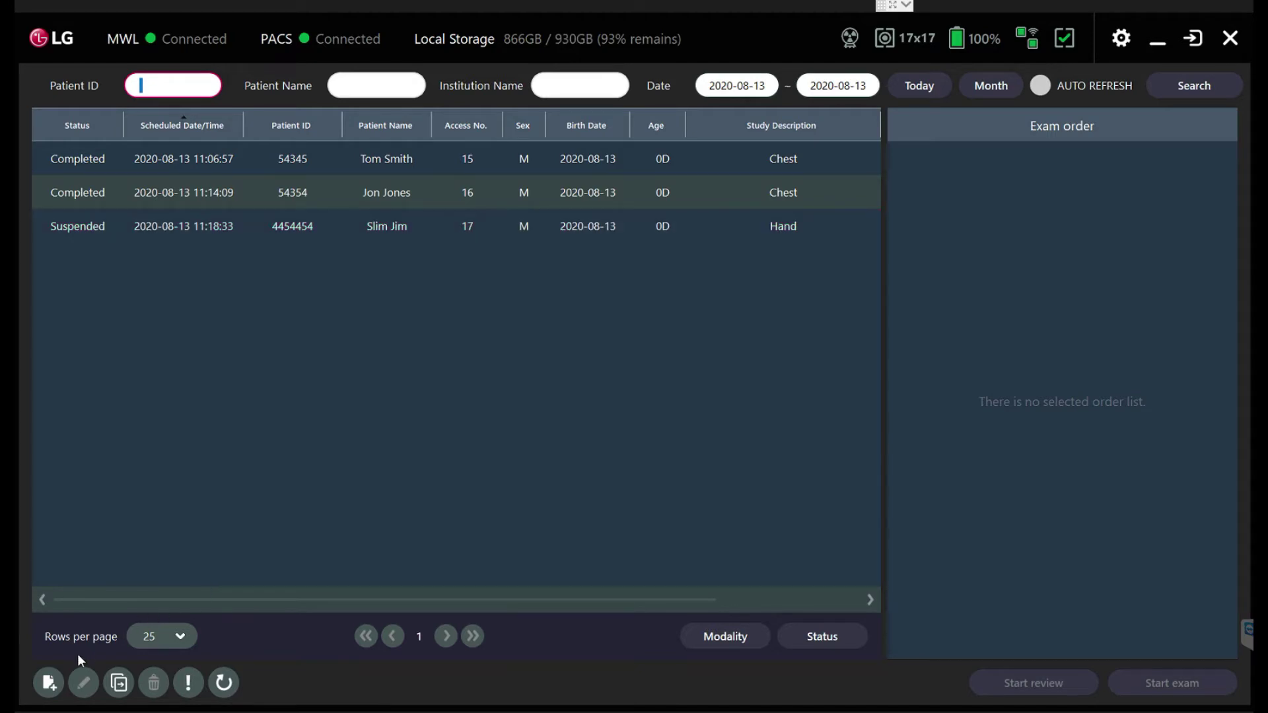
Step: Start a new worklist entry with the patient's ID, family name and given name
left_click(48, 684)
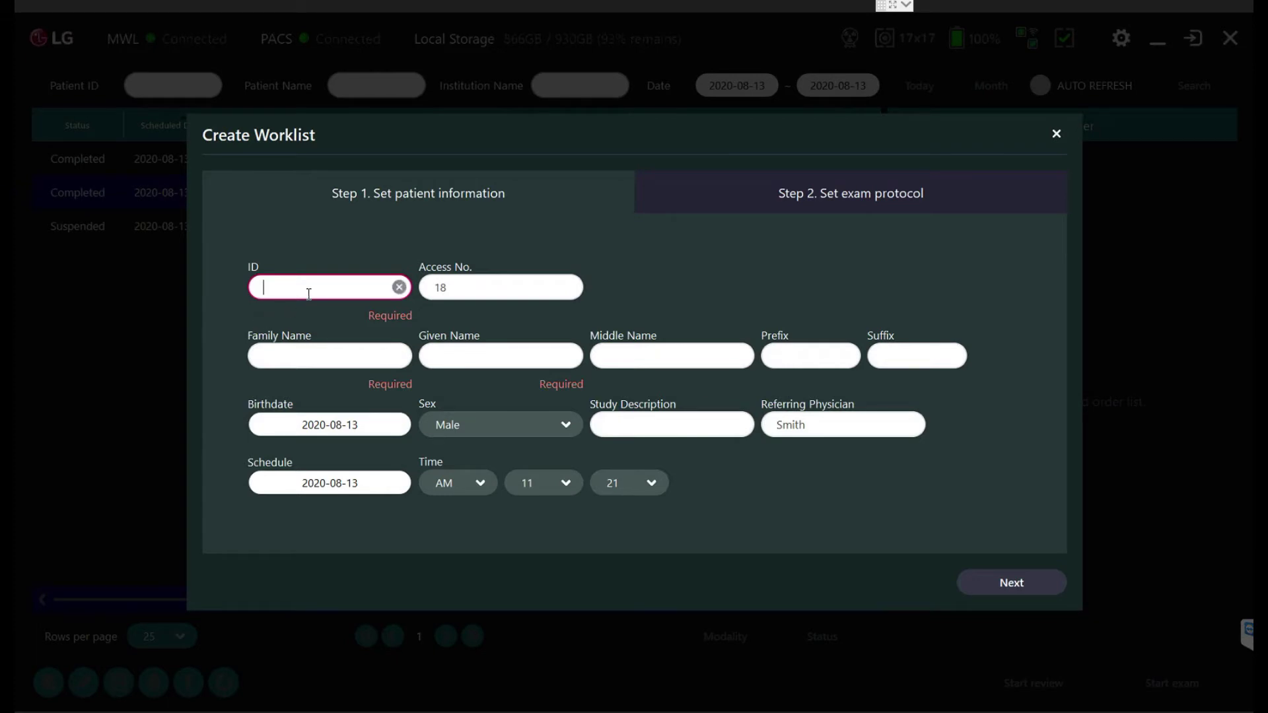
key("Tab")
key("Tab")
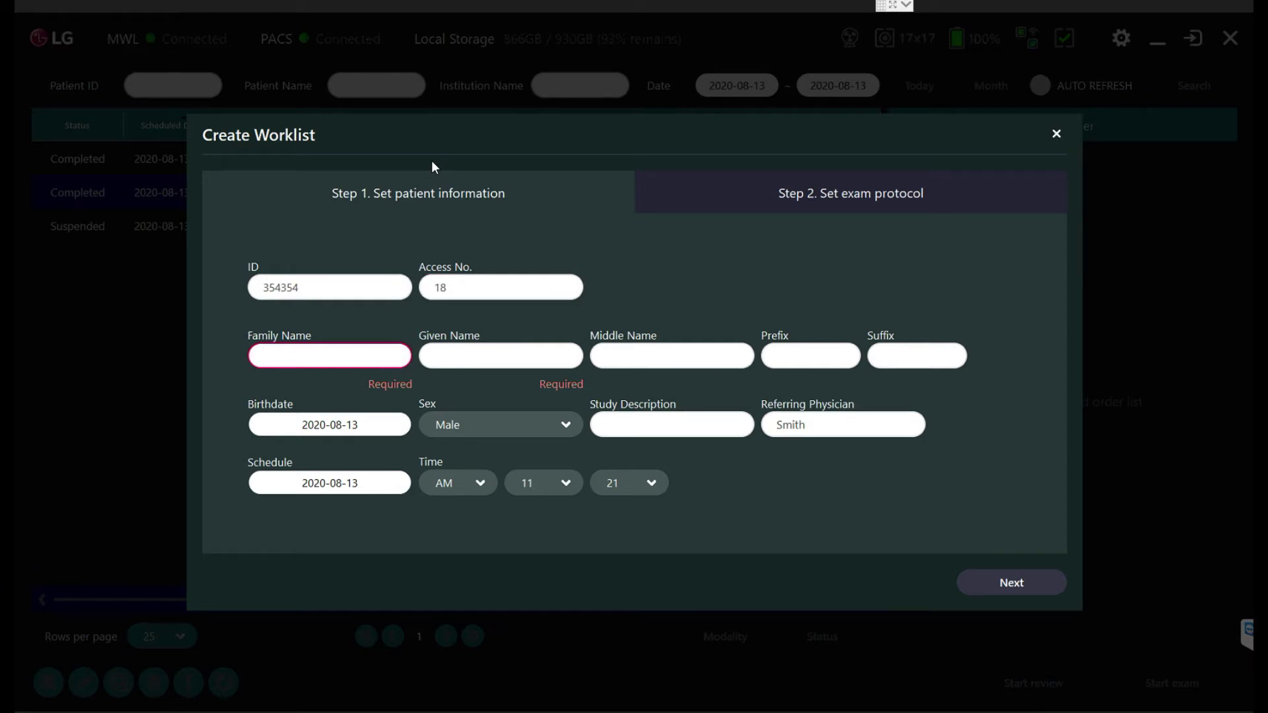
key("Tab")
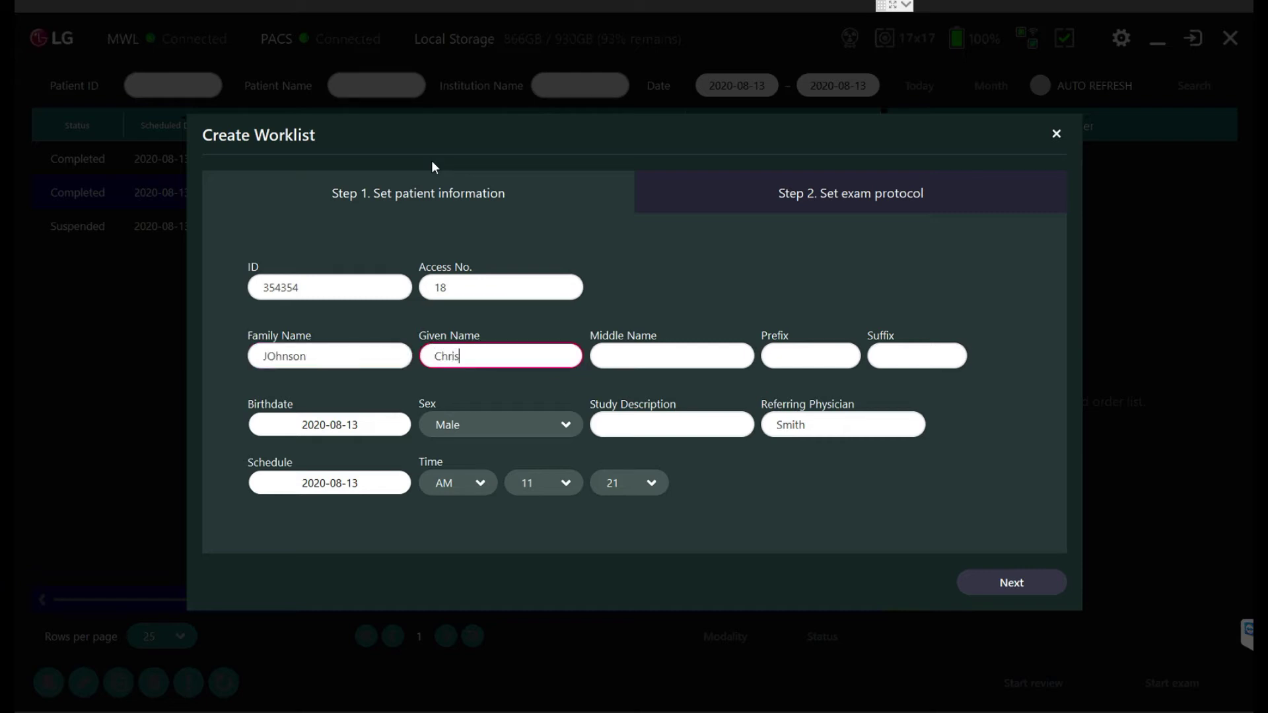
key("Tab")
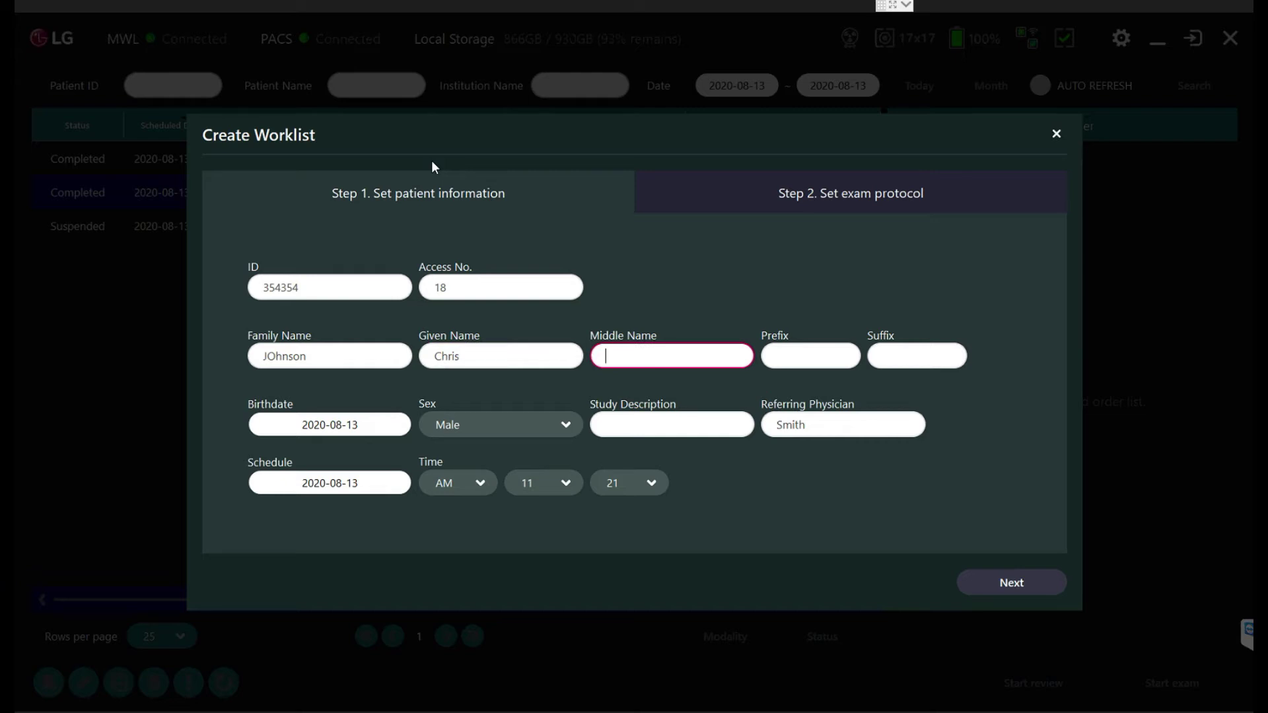
Step: Enter 'Chest' as the study description and continue to the exam protocol
left_click(677, 420)
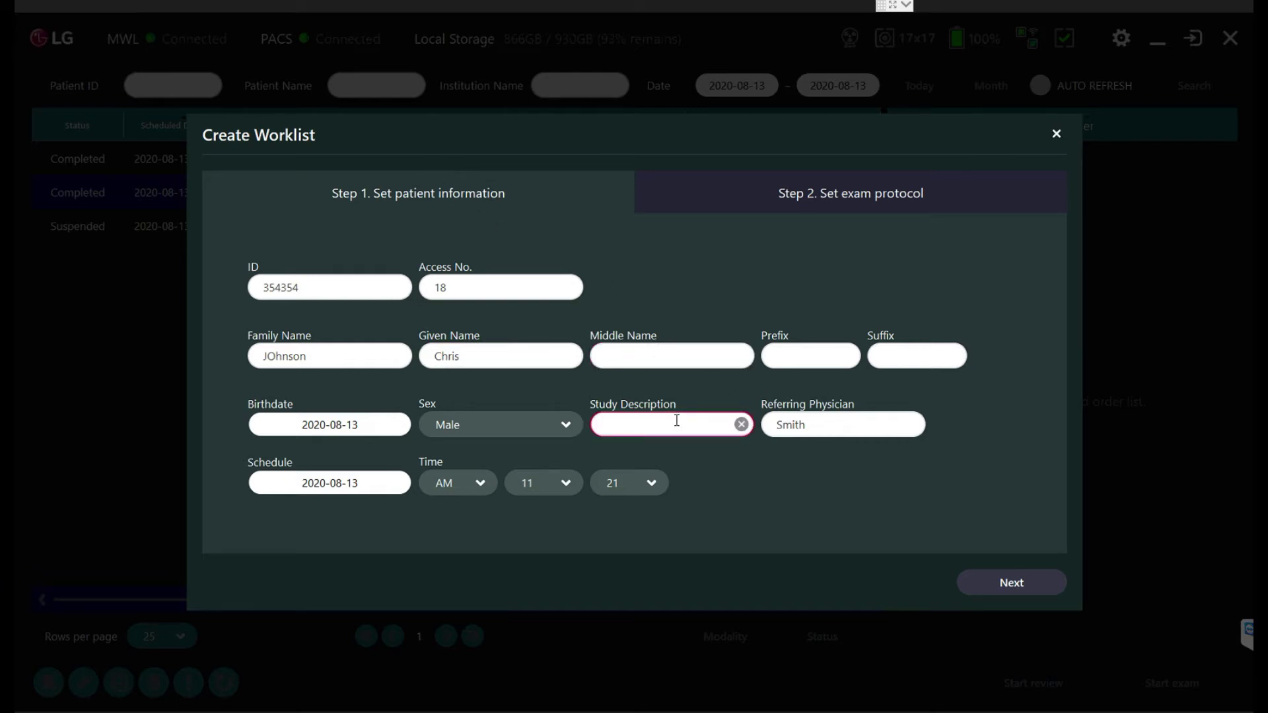
type("Chest")
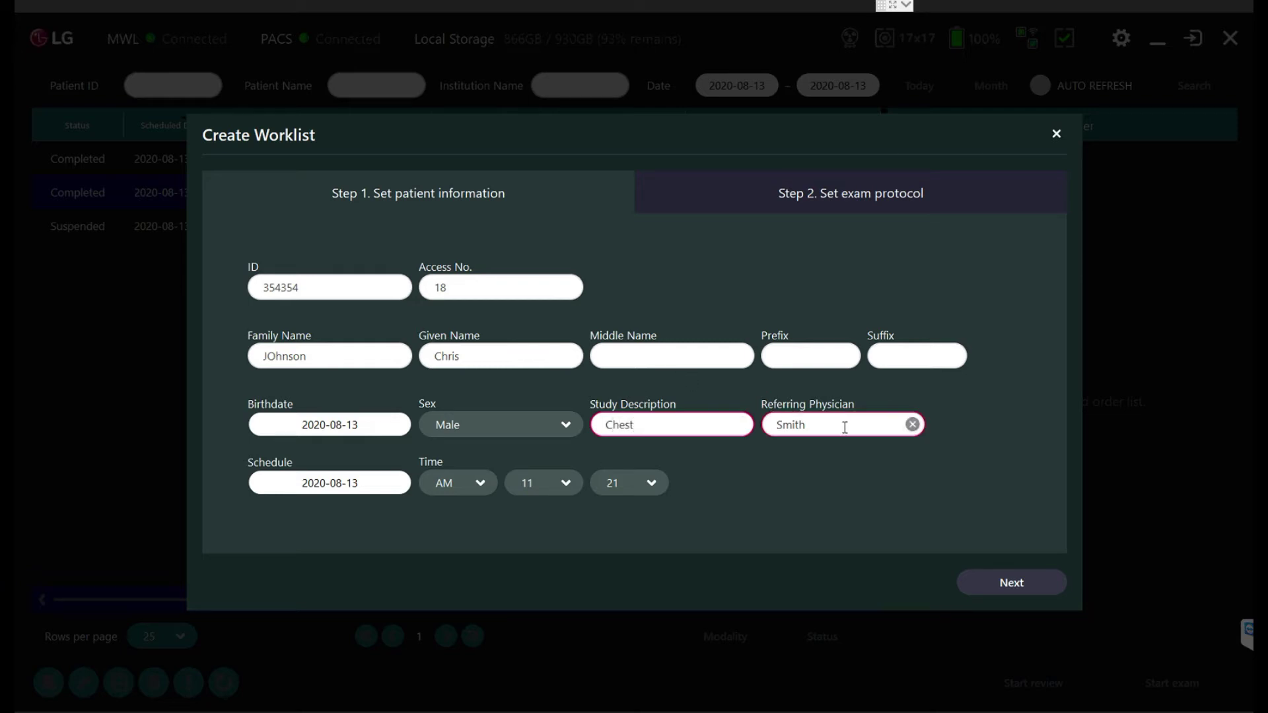
left_click(1008, 582)
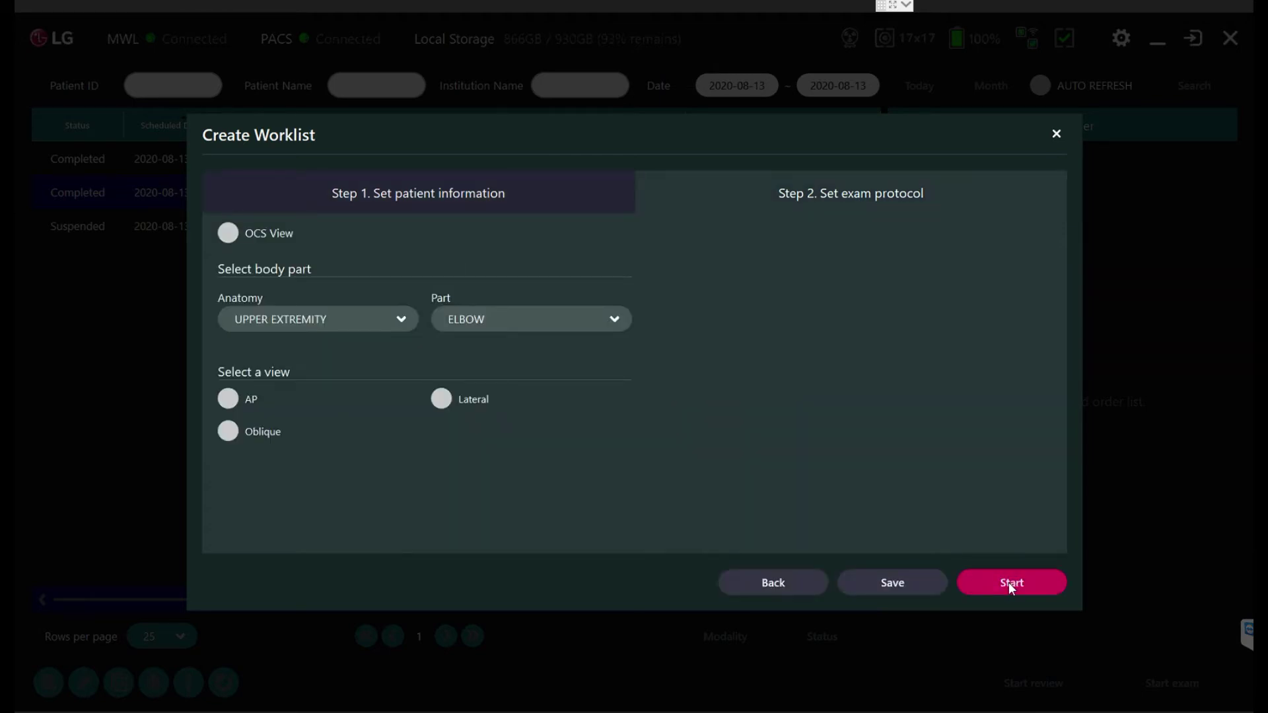
Step: Pick CHEST as the anatomy with the AP view and start the exam
left_click(351, 319)
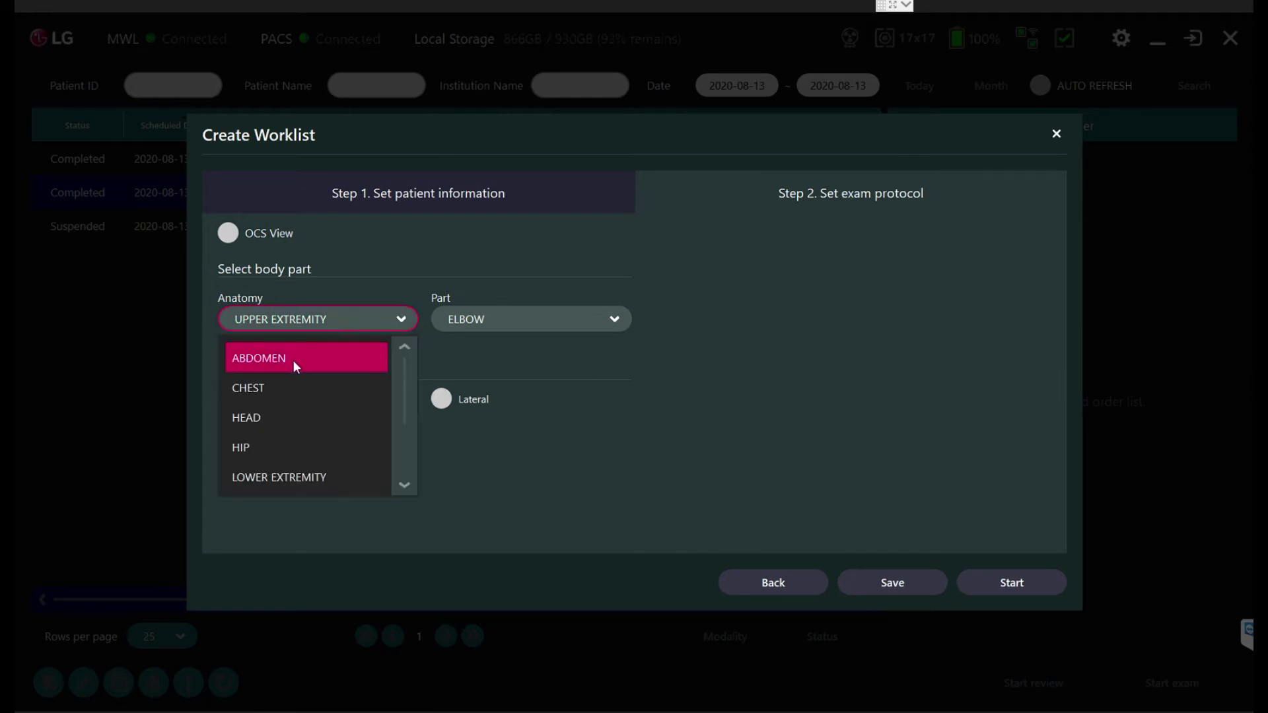
scroll(264, 441, "down", 3)
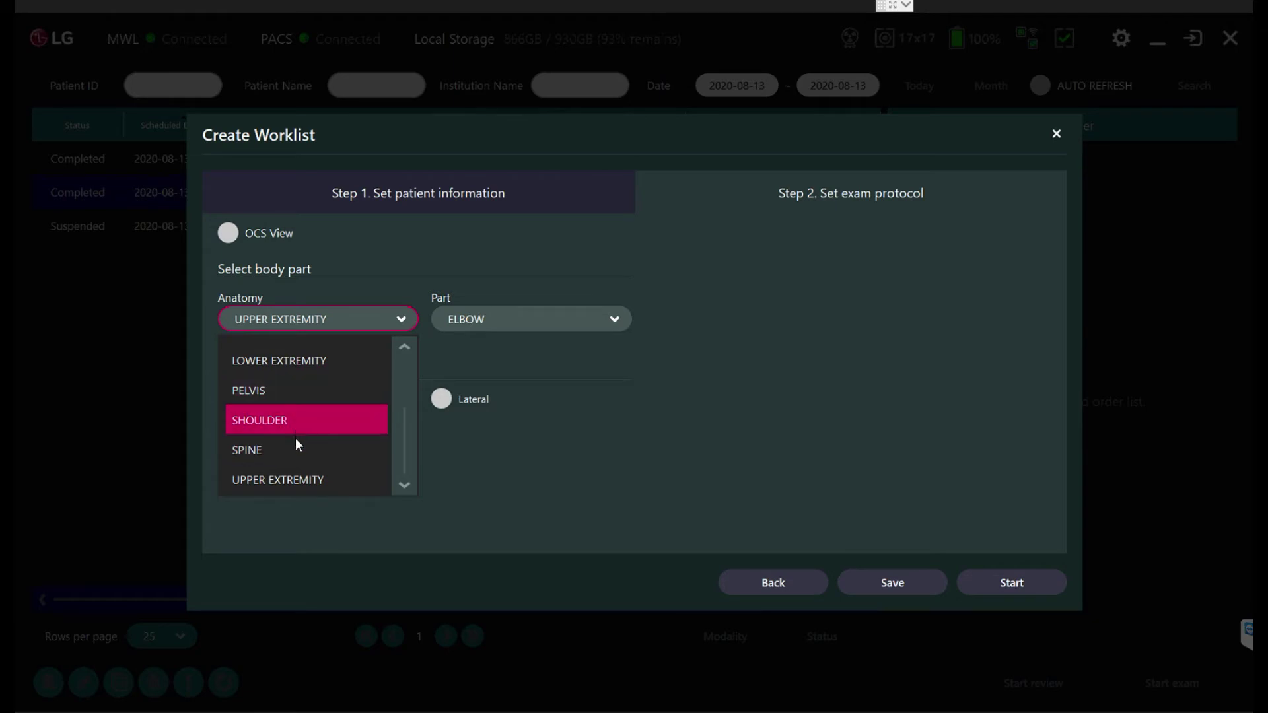
scroll(283, 404, "up", 3)
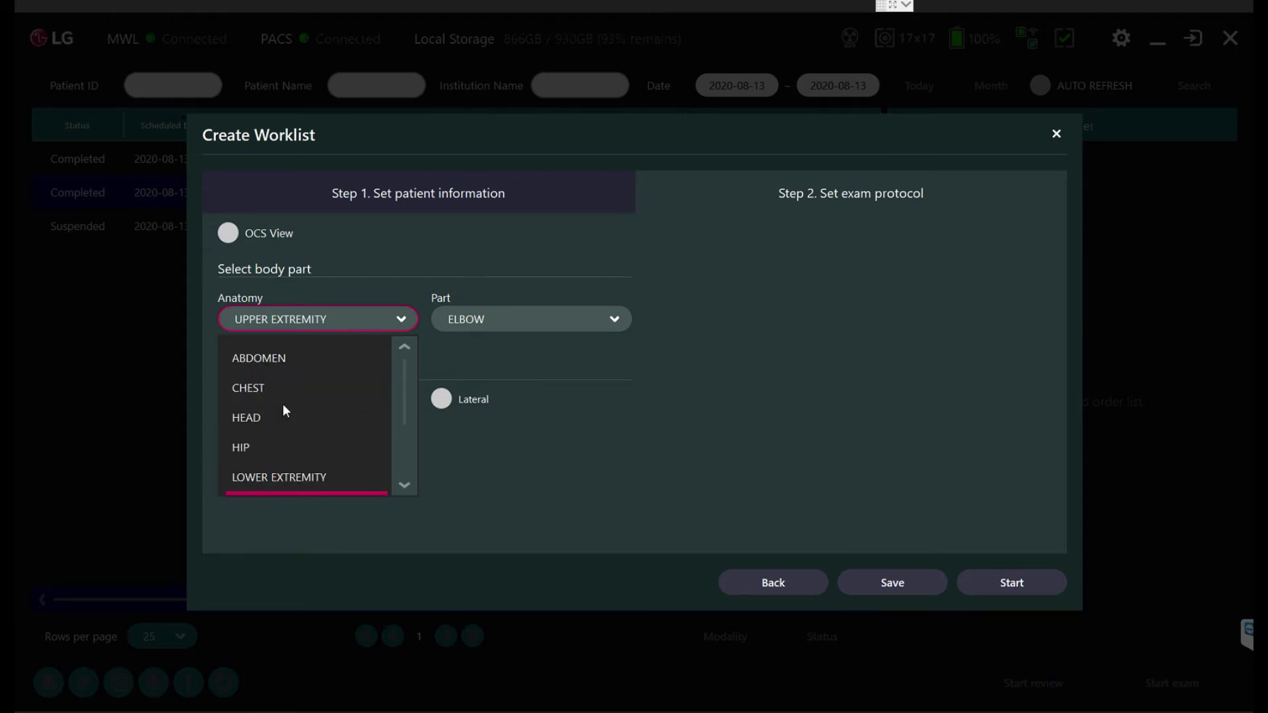
left_click(287, 394)
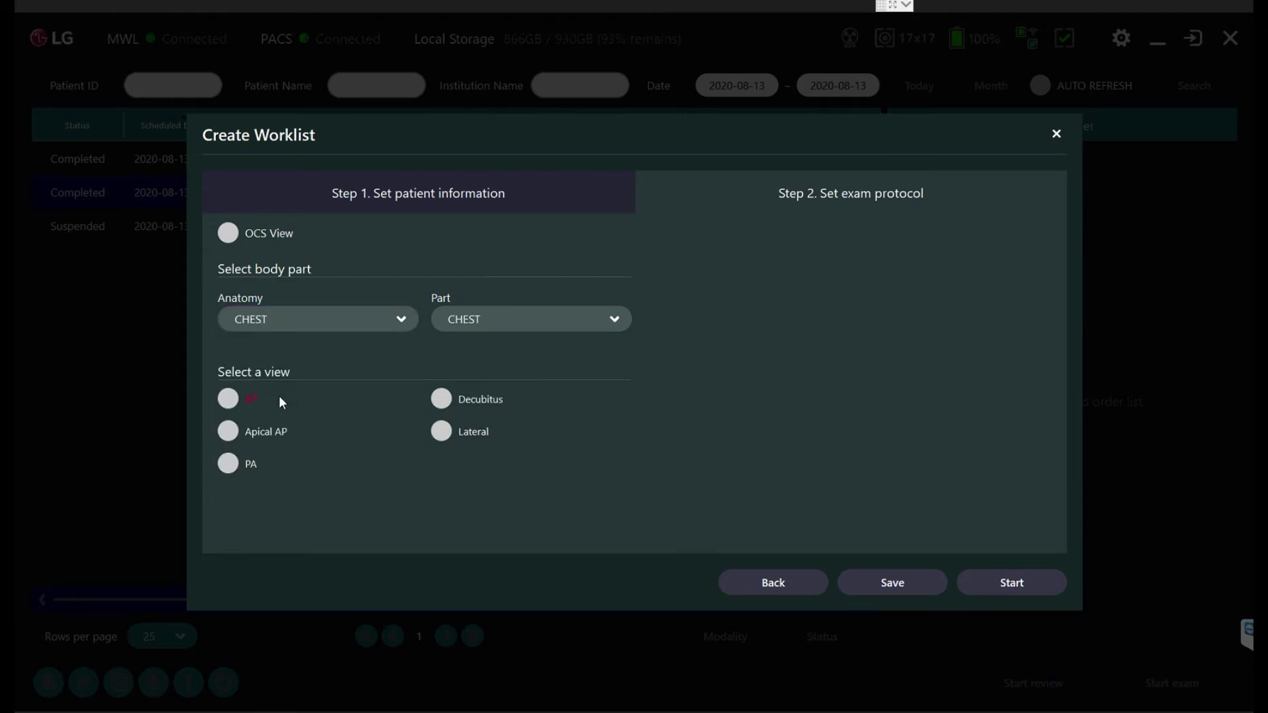
left_click(232, 399)
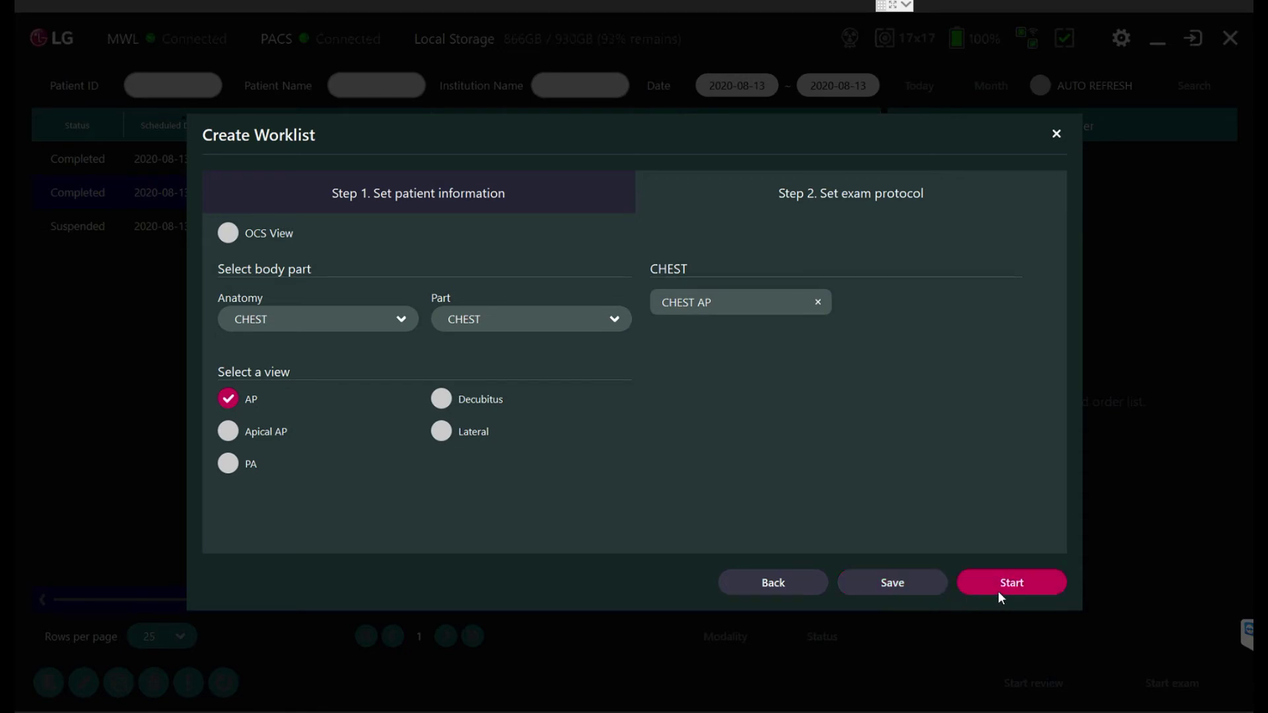
left_click(1020, 583)
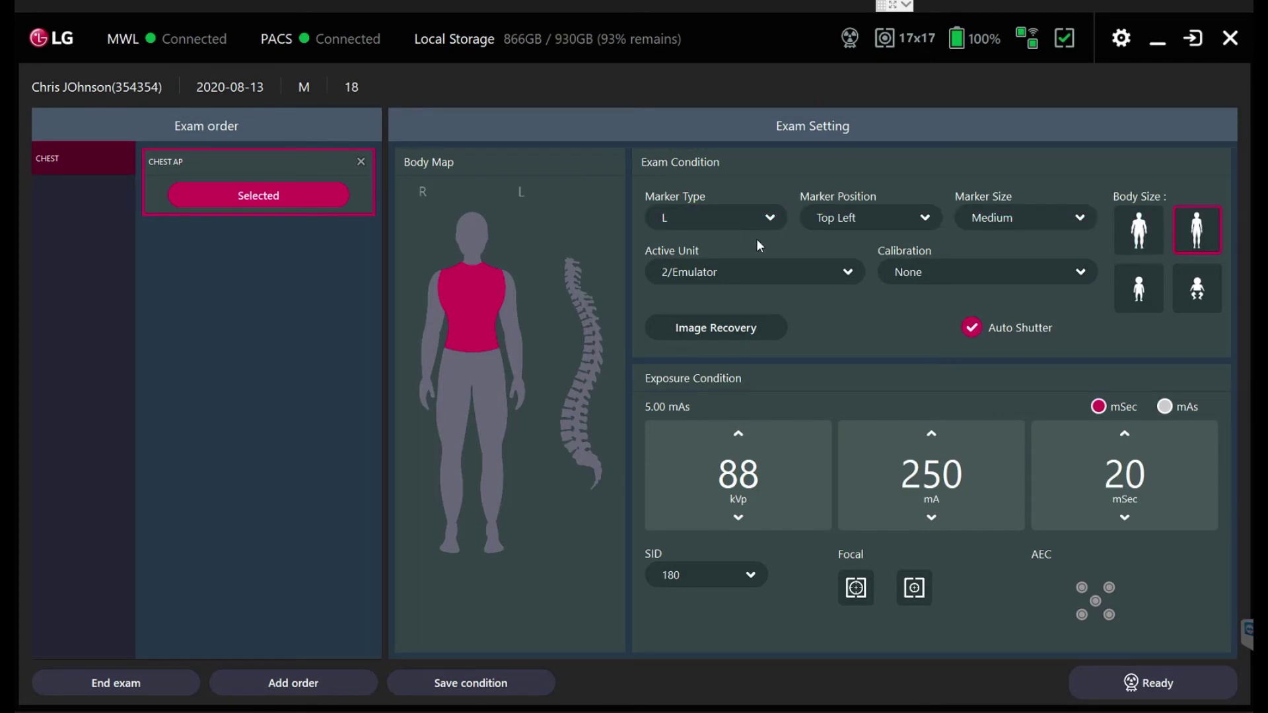
Step: Leave the marker at Top Left, Medium size, and ready the system for exposure
left_click(880, 219)
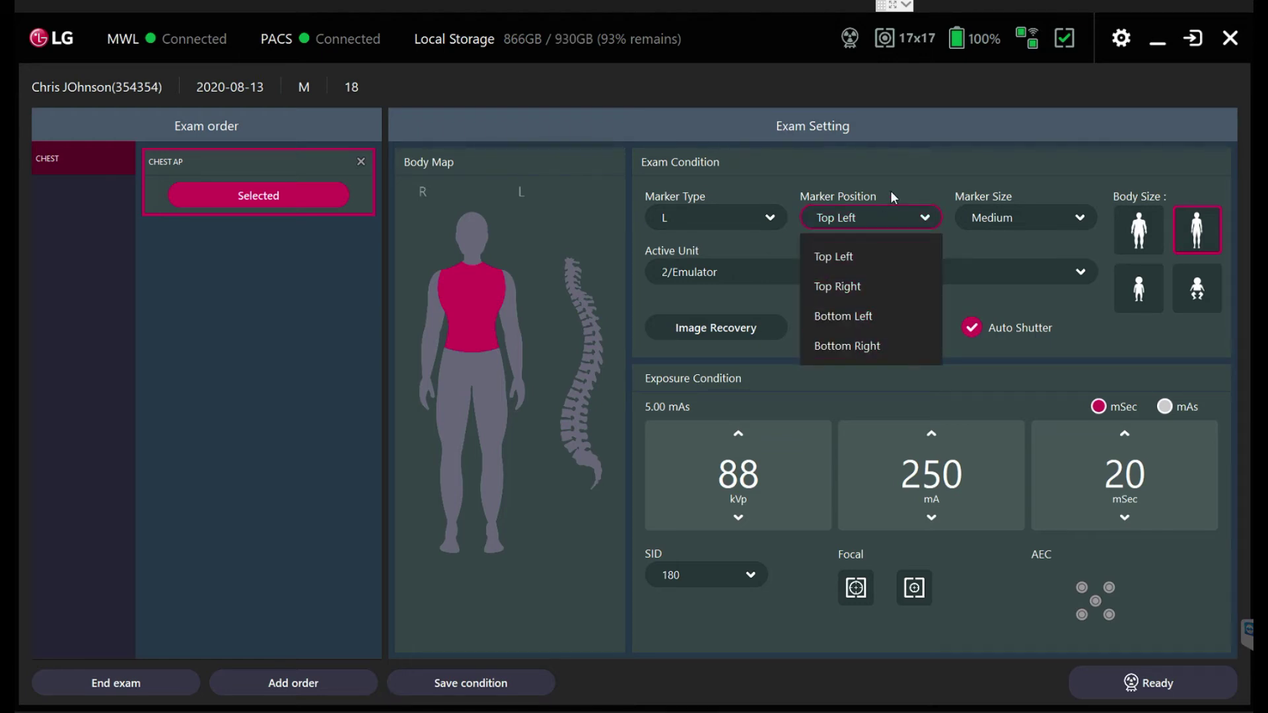
left_click(892, 189)
left_click(1009, 216)
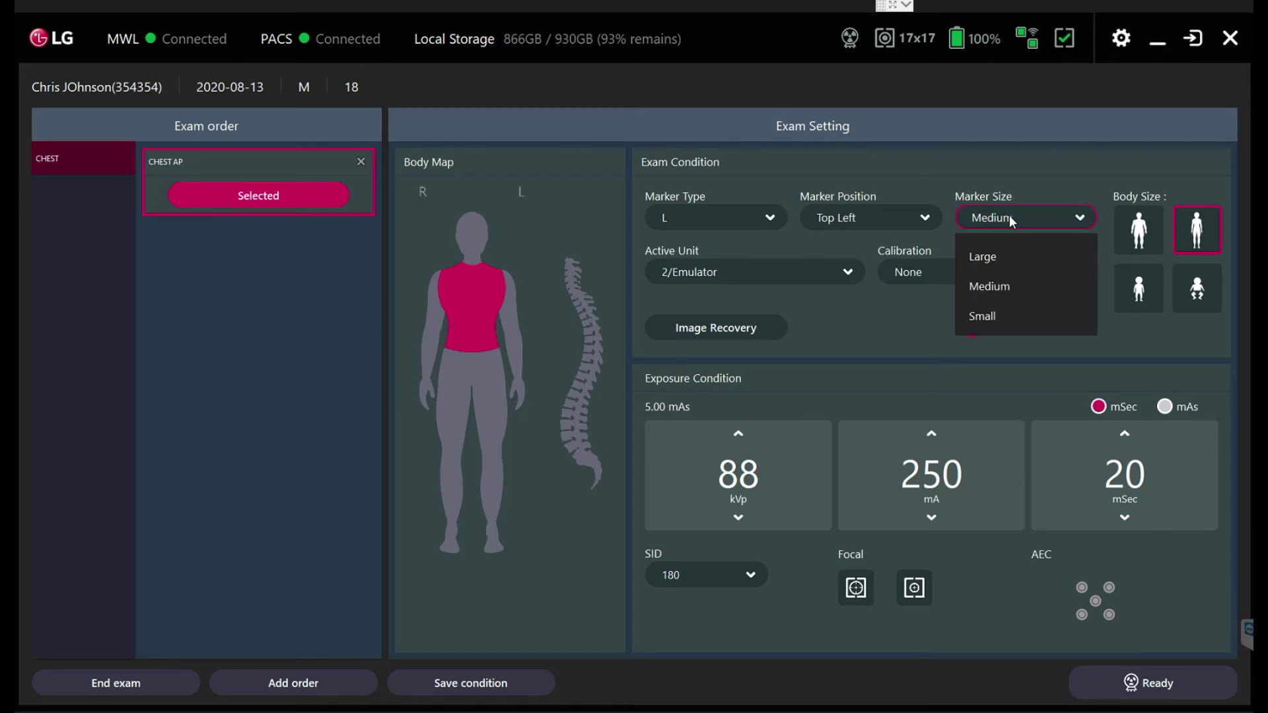
left_click(1009, 168)
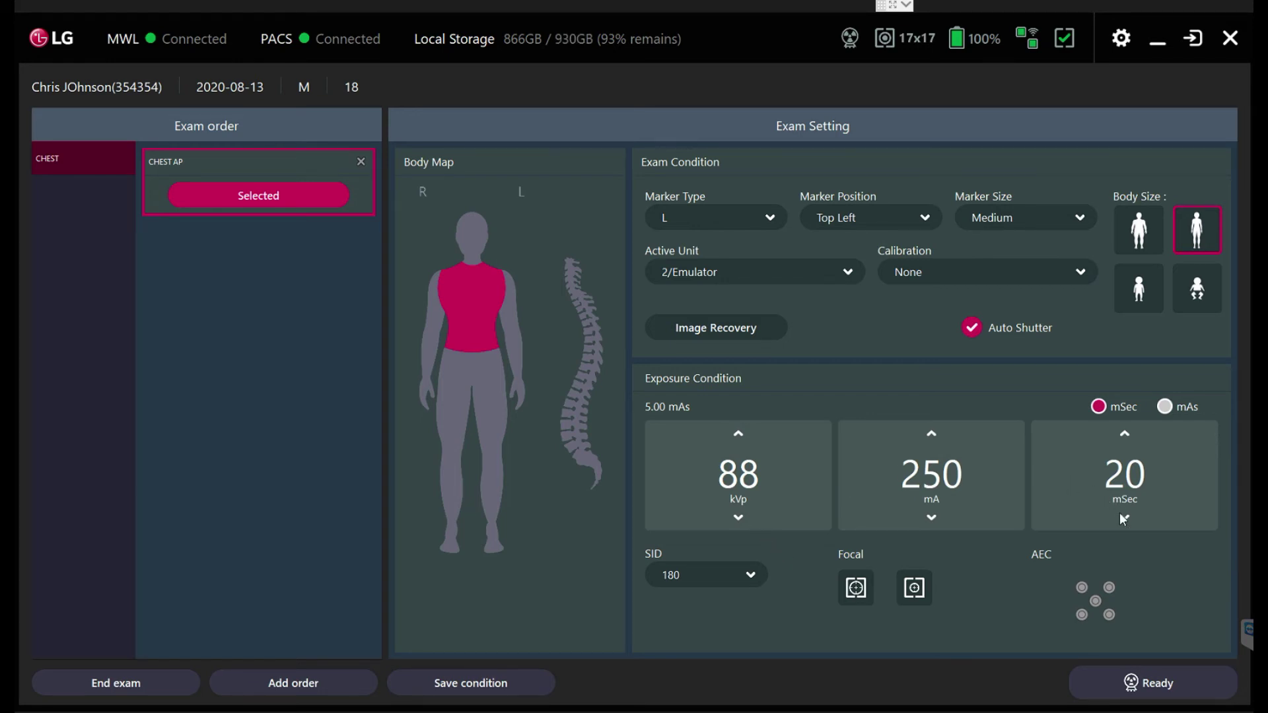
left_click(1155, 682)
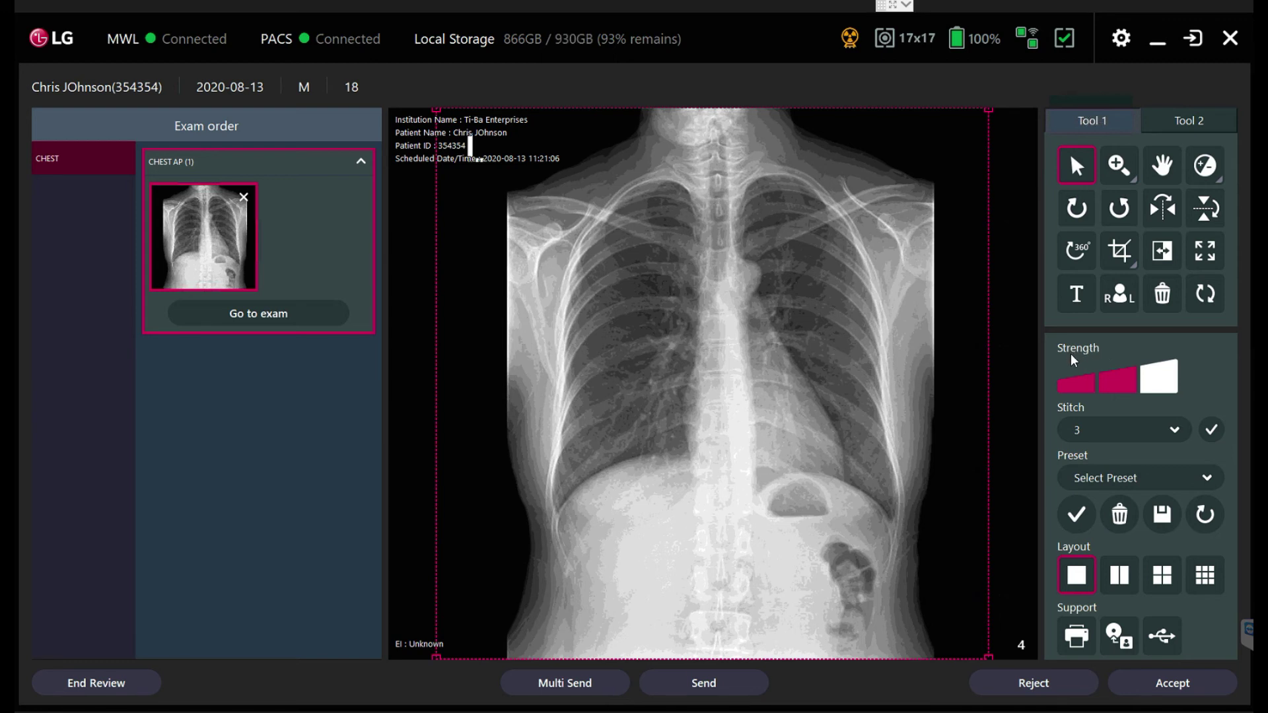
Step: Compare the maximum, middle and Soft processing strengths, ending on the middle level
left_click(1160, 387)
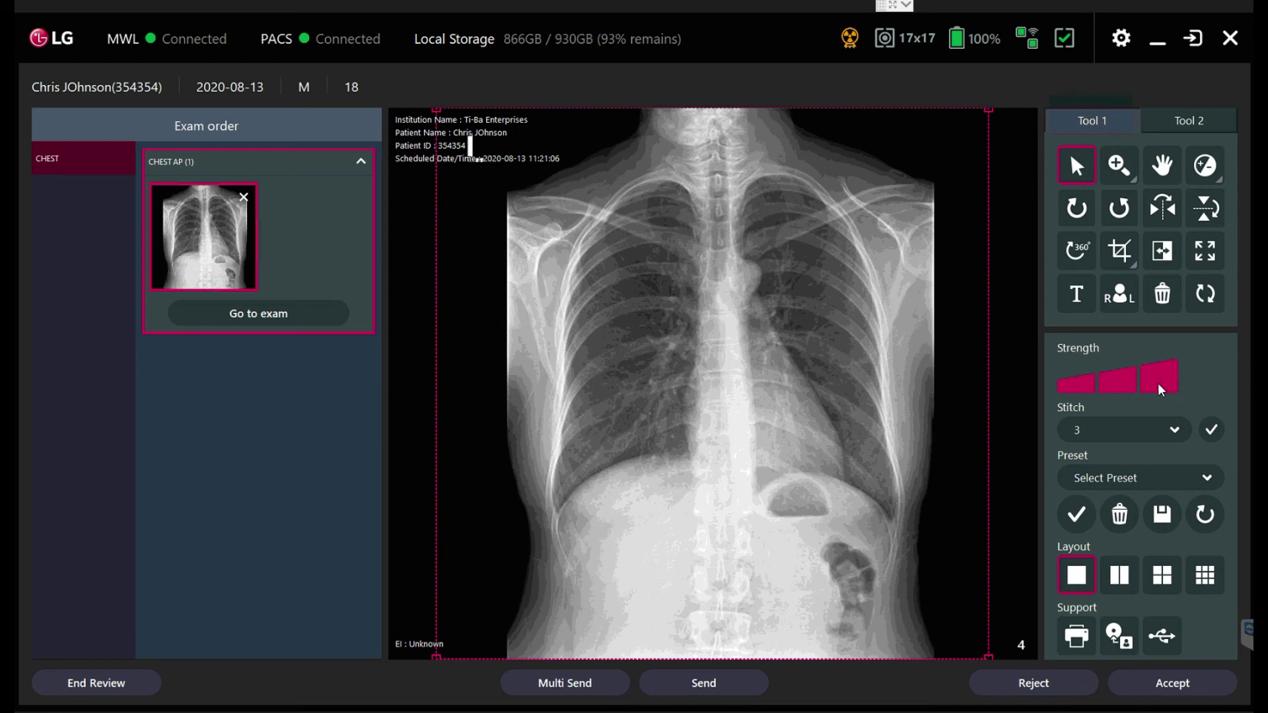
left_click(1123, 389)
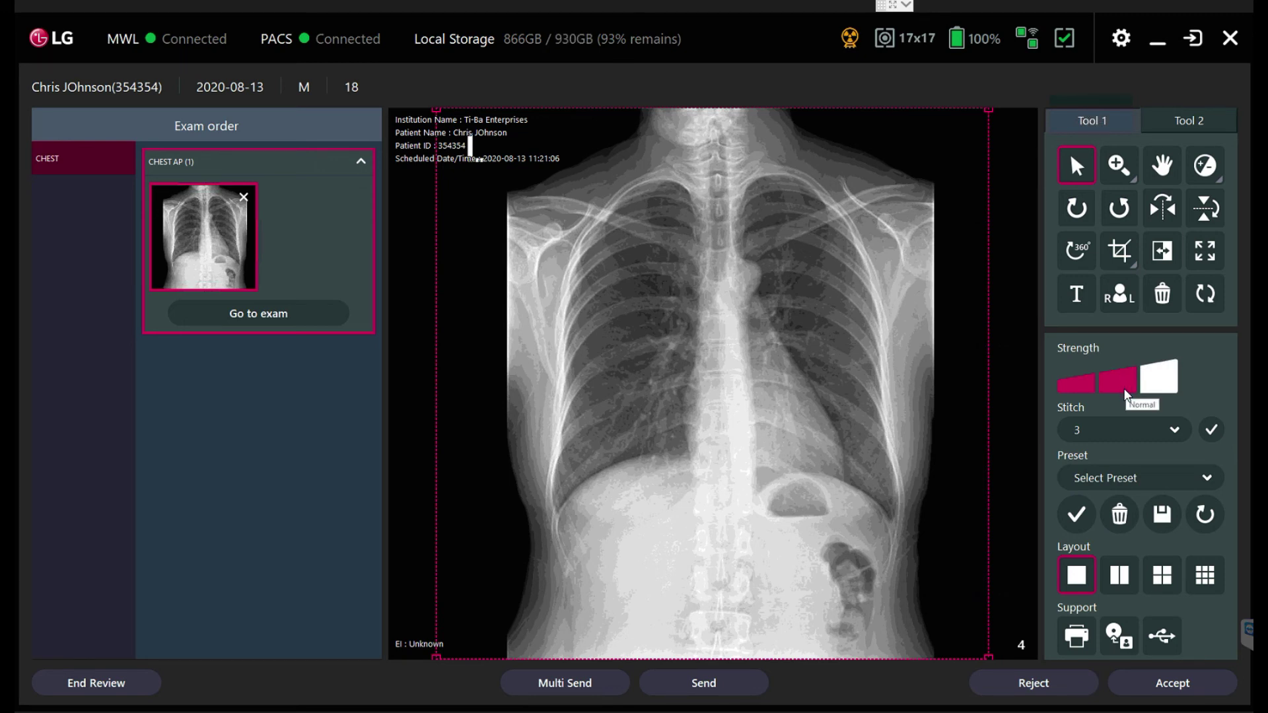
left_click(1079, 386)
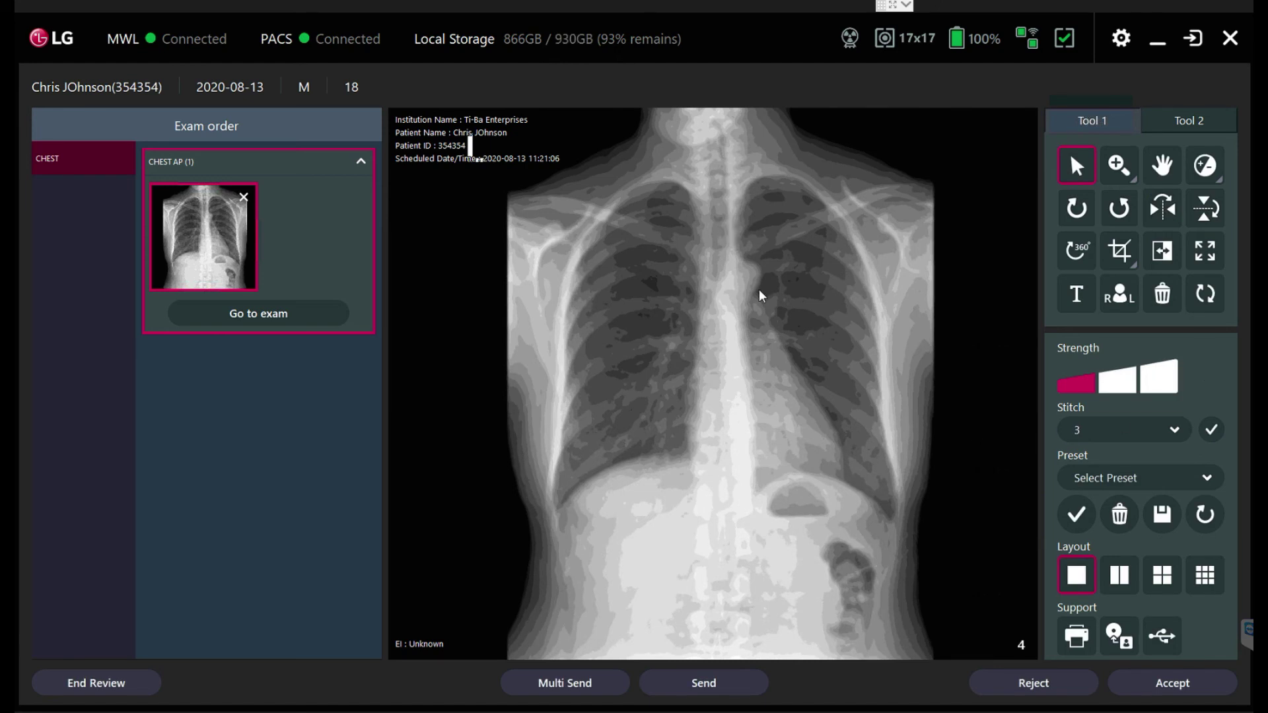
left_click(1157, 376)
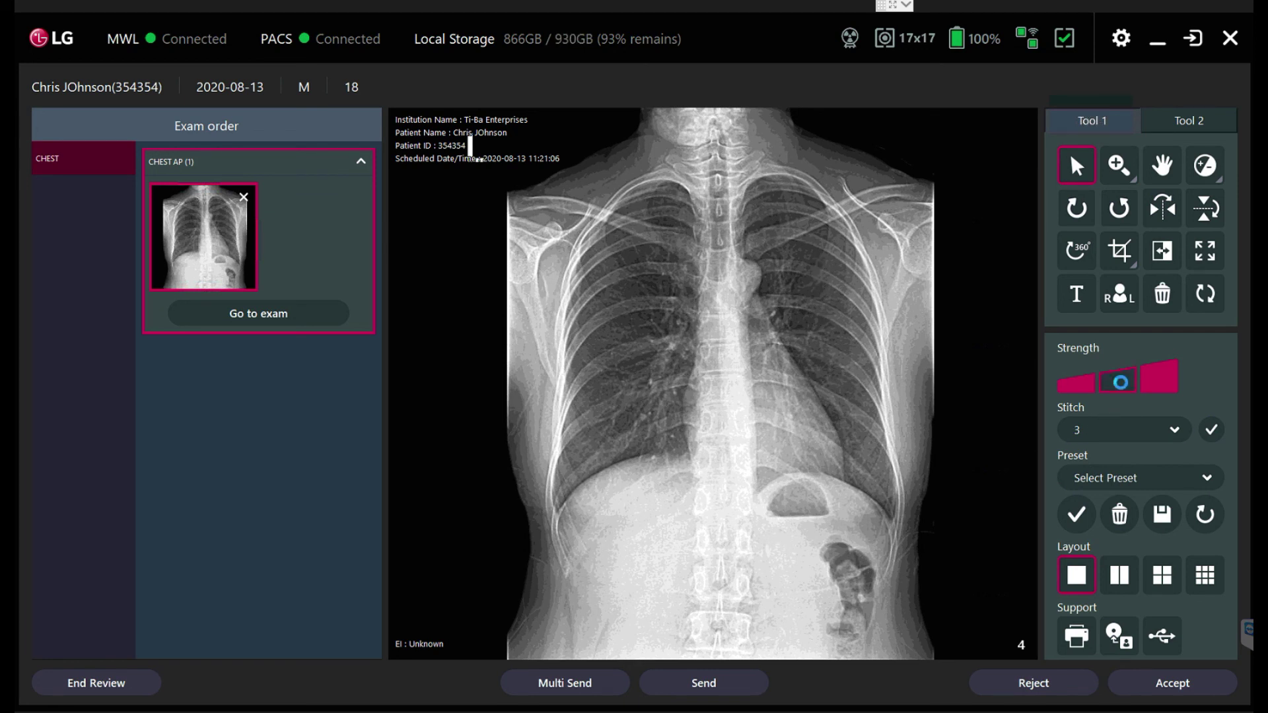
left_click(1125, 389)
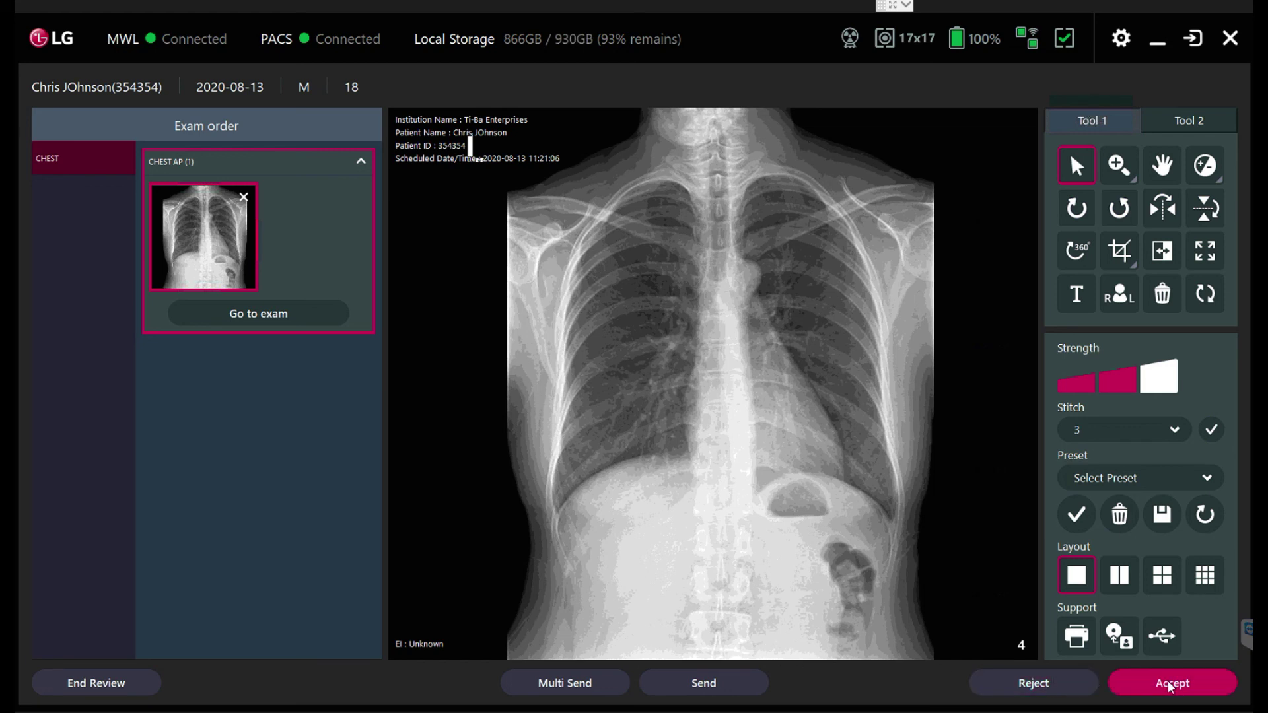
Step: Accept the chest AP image, end the exam and check the entry reads Completed
left_click(1170, 687)
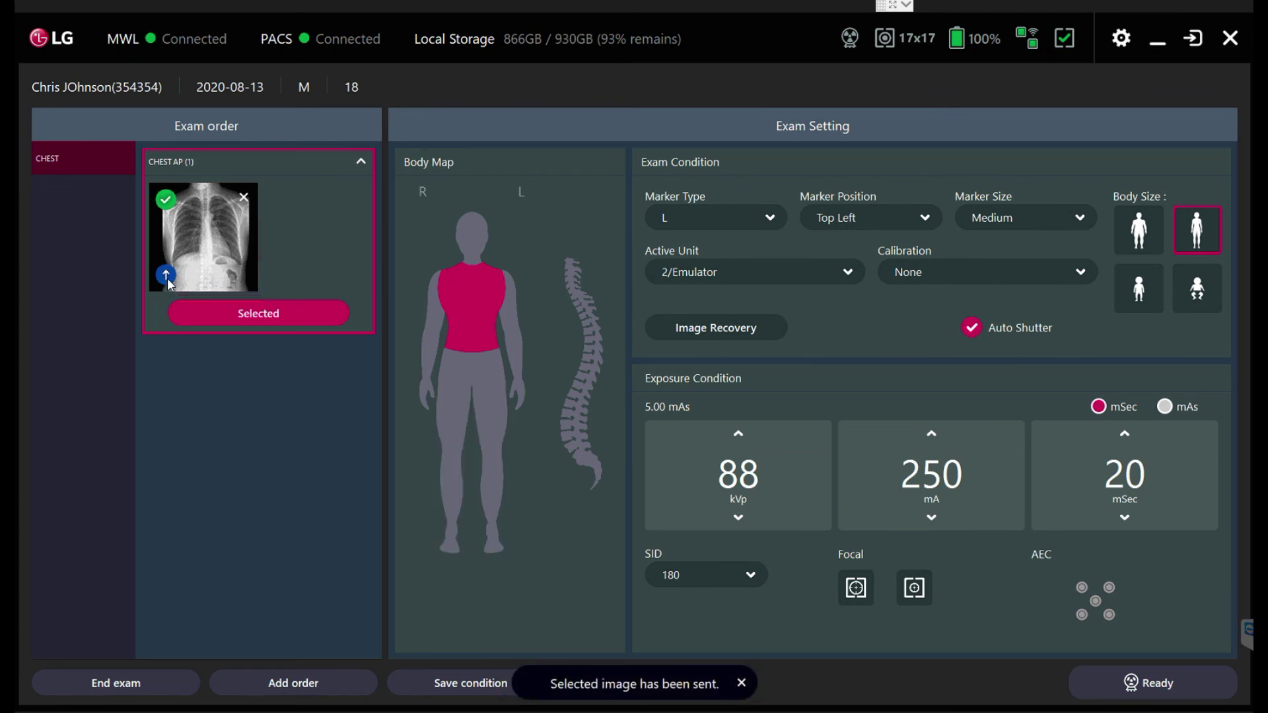
left_click(148, 680)
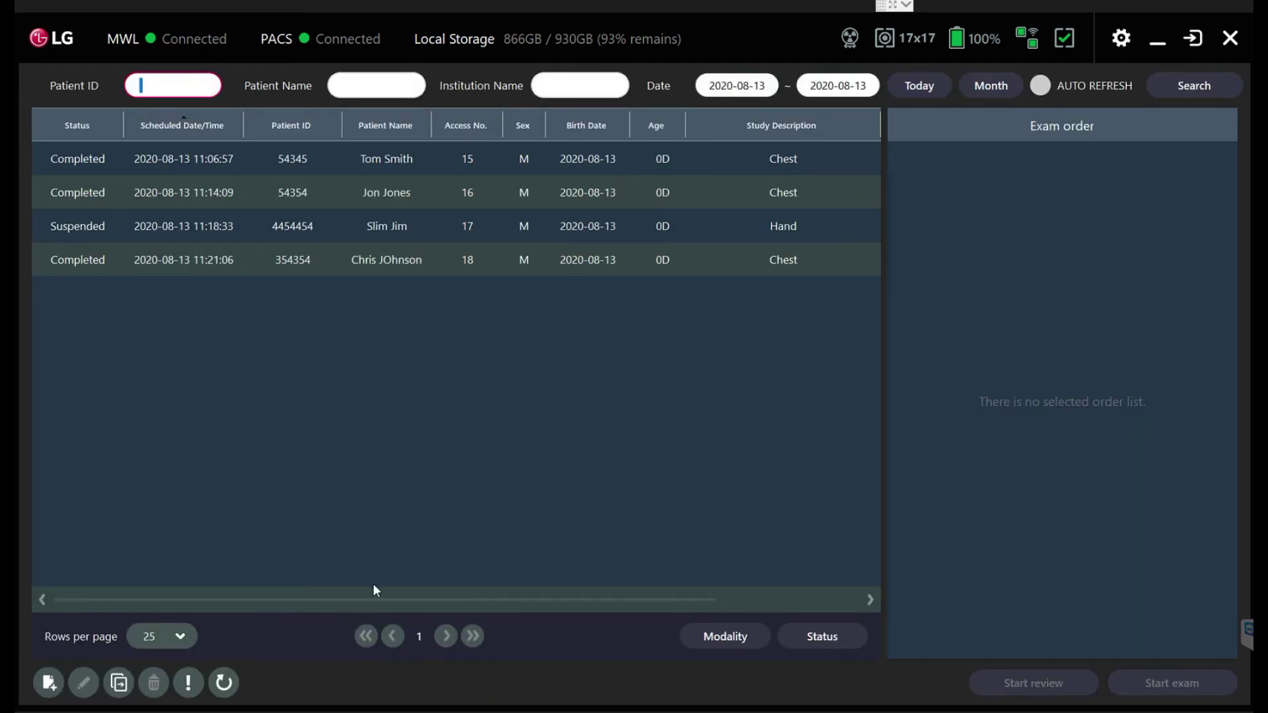
left_click(69, 263)
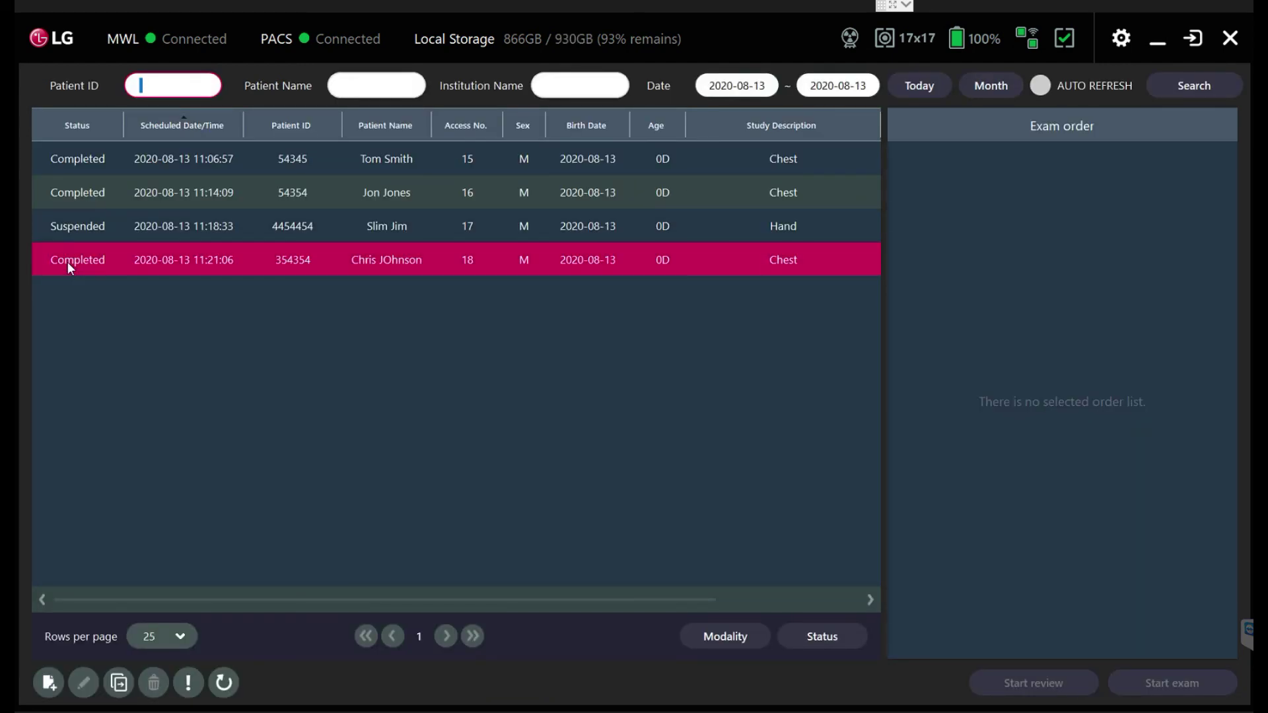